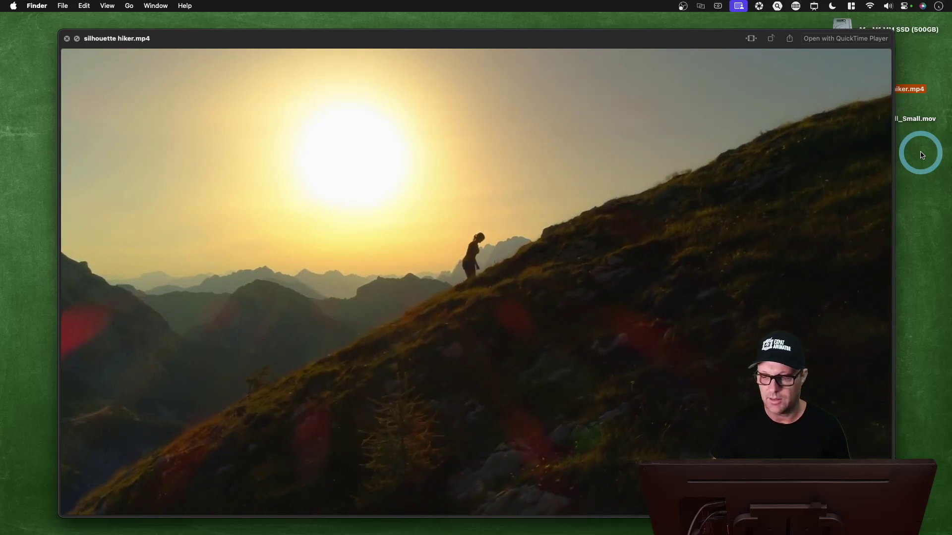
- Switch the Quick Look preview from the hiker video to Walking_Hill_Small.mov
key(Down)
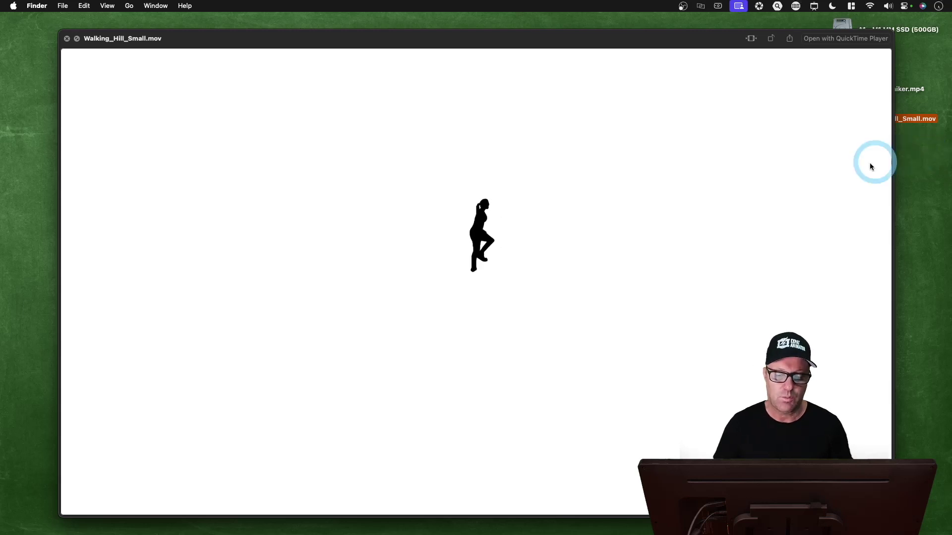
mouse_move(852, 171)
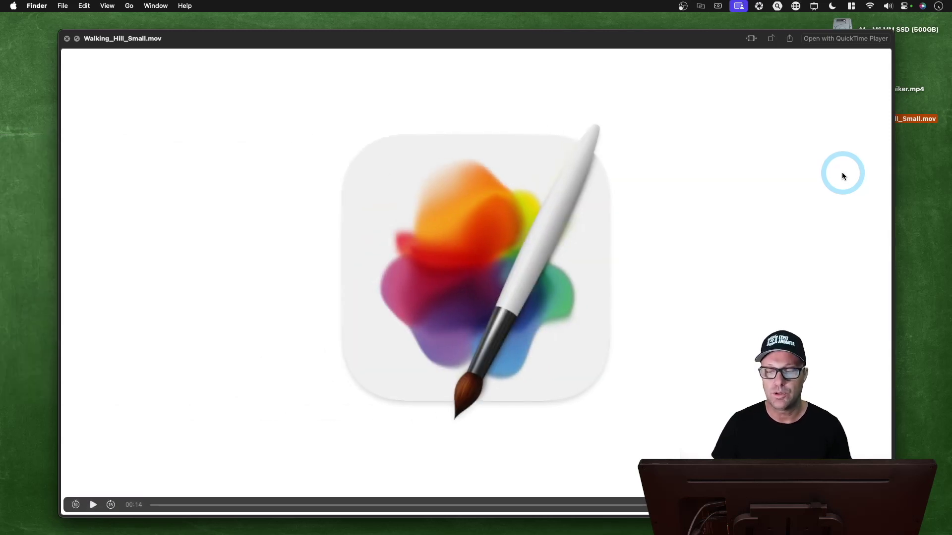
- Close the preview, open Walking_Hill_Small.mov in Pixelmator Pro and play the silhouette clip
key(space)
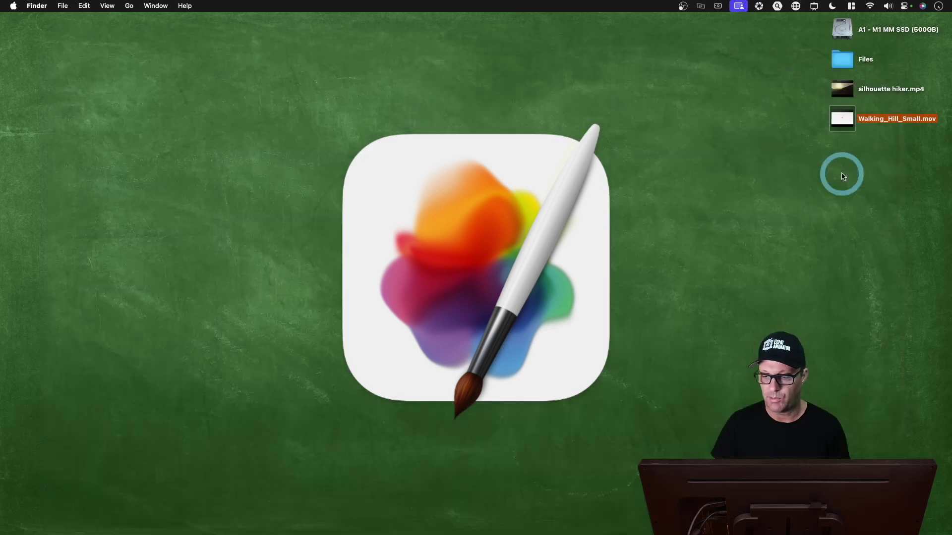
click(824, 203)
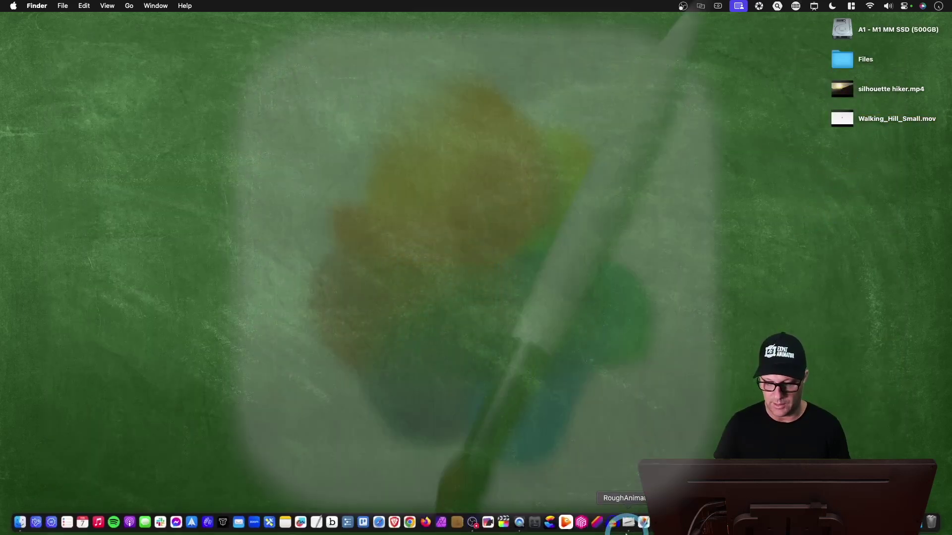
click(626, 522)
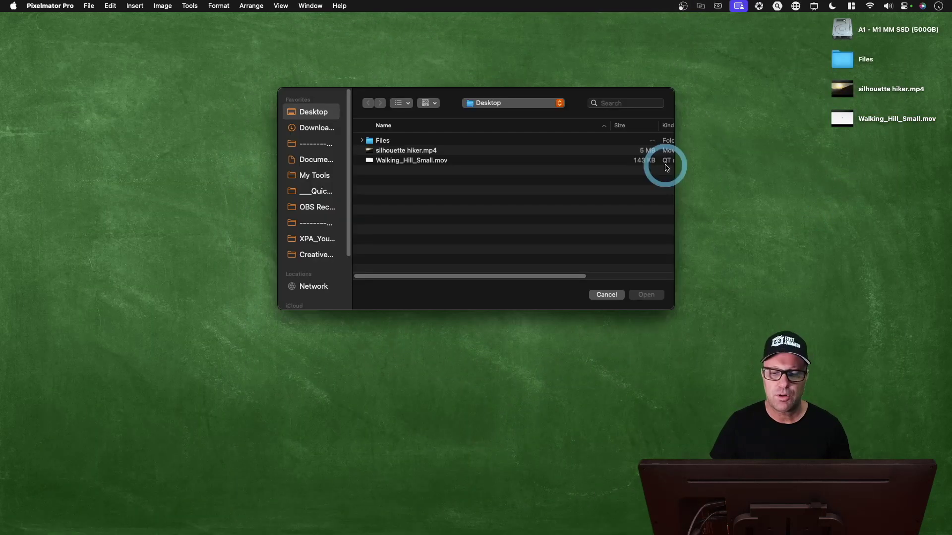
click(387, 161)
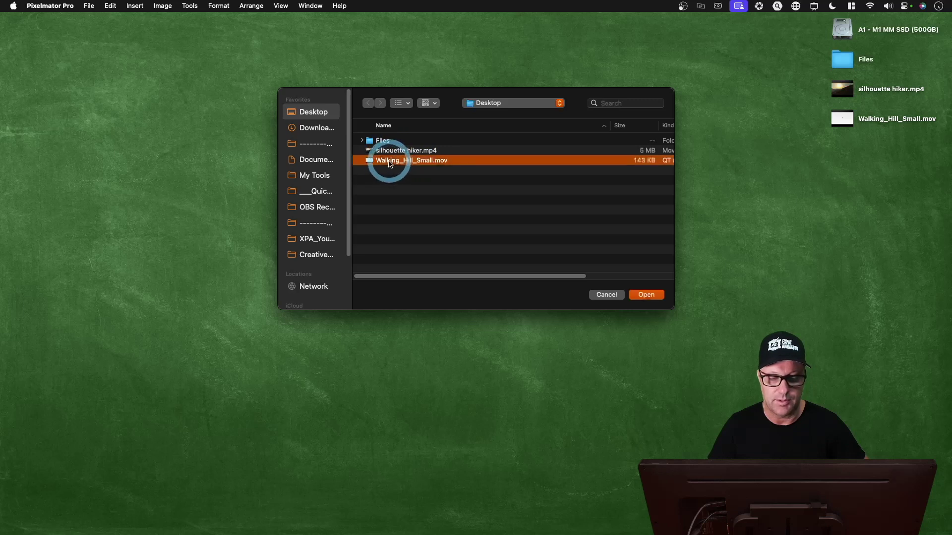
click(647, 295)
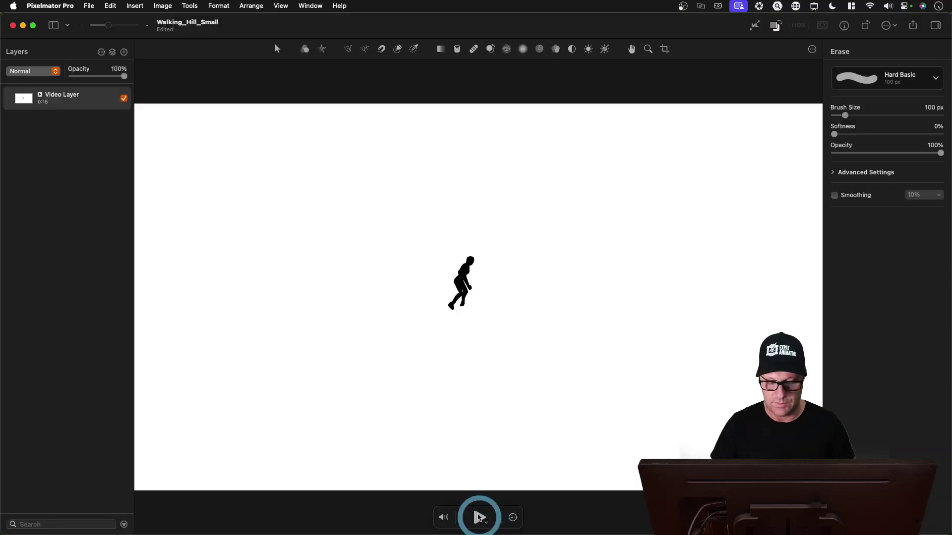
click(479, 521)
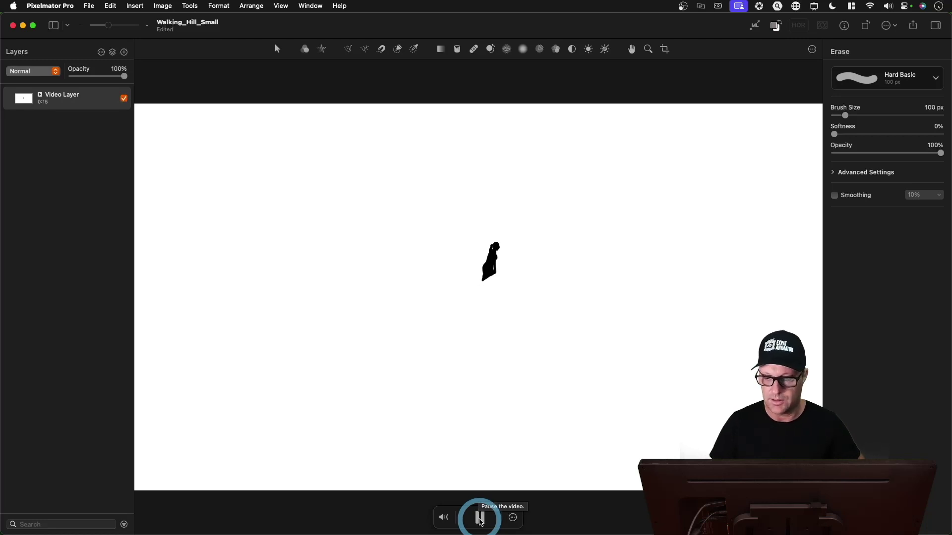
- Pause the clip and zoom in, centering the black silhouette to inspect its jagged edges
click(480, 518)
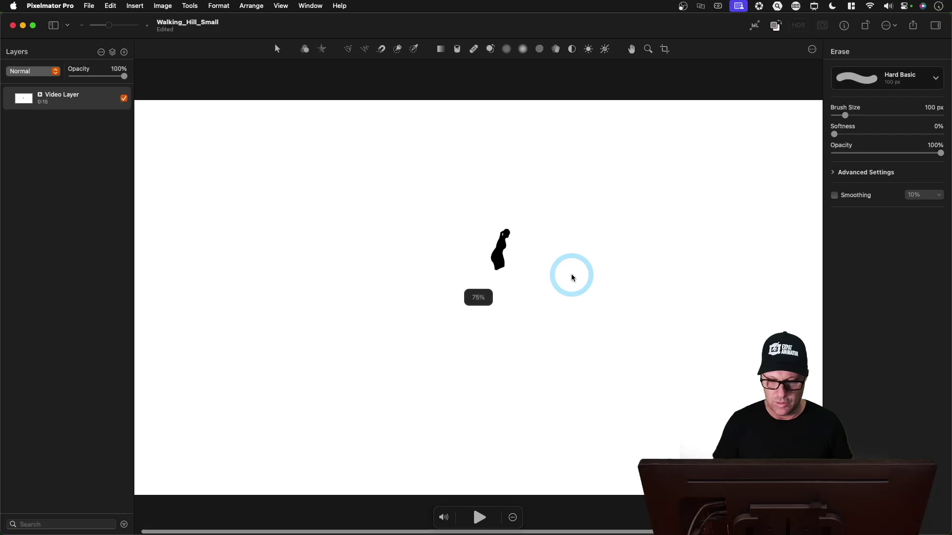
scroll(572, 276, up, 5)
scroll(572, 276, down, 2)
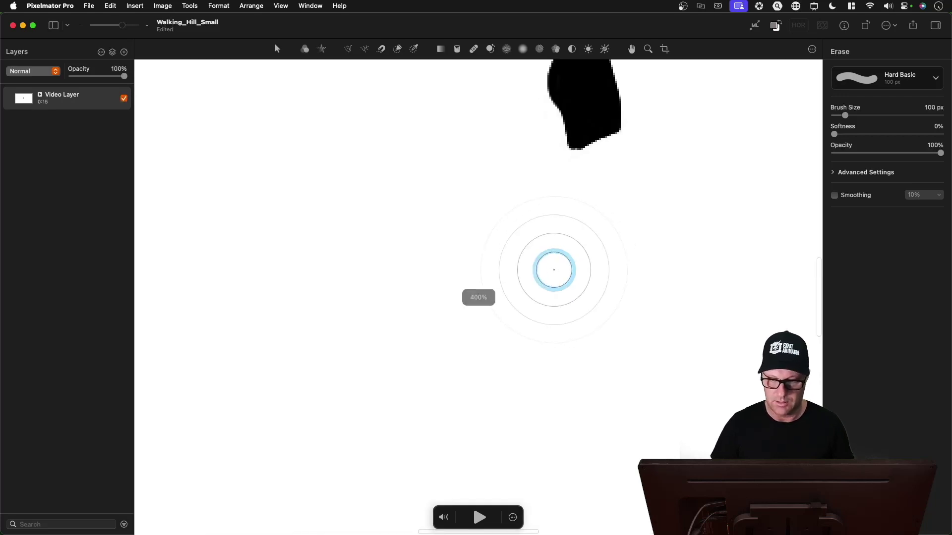
mouse_move(657, 206)
mouse_down()
mouse_move(540, 357)
mouse_move(533, 469)
mouse_move(573, 329)
mouse_move(552, 240)
mouse_move(484, 293)
mouse_move(529, 374)
mouse_move(599, 214)
mouse_move(508, 319)
mouse_move(601, 276)
mouse_up()
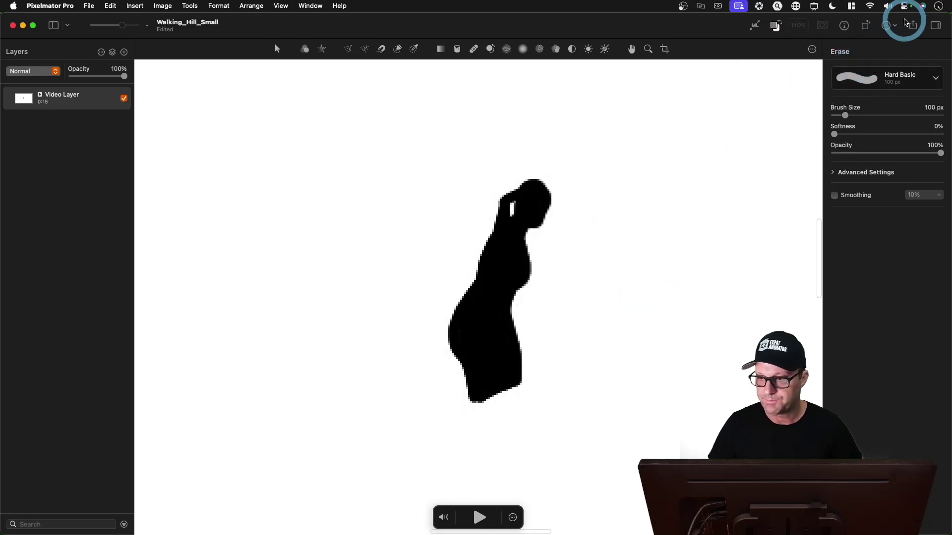
- Apply Super Resolution, compare original and upscaled edges with the divider, accept, and play the result
click(892, 25)
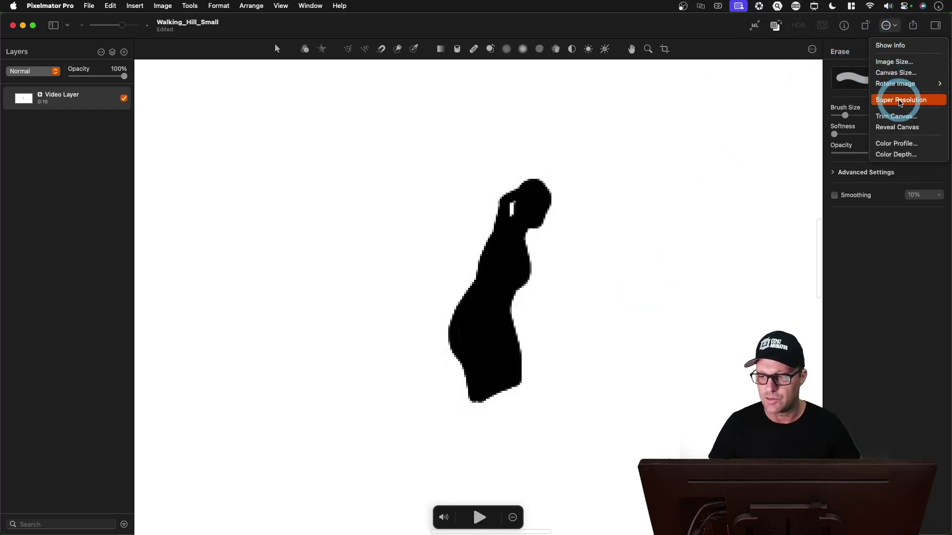
click(901, 101)
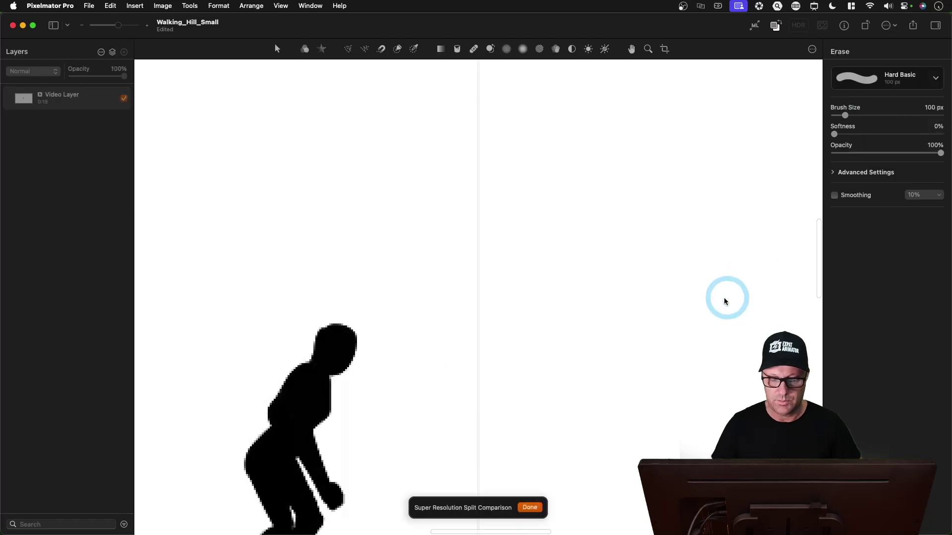
scroll(385, 374, down, 5)
scroll(385, 374, left, 5)
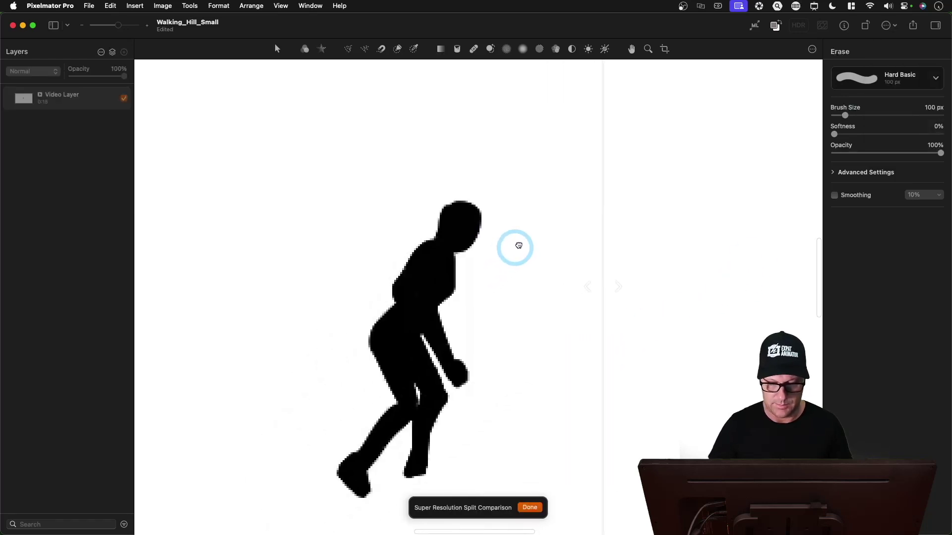
drag(641, 345, 465, 320)
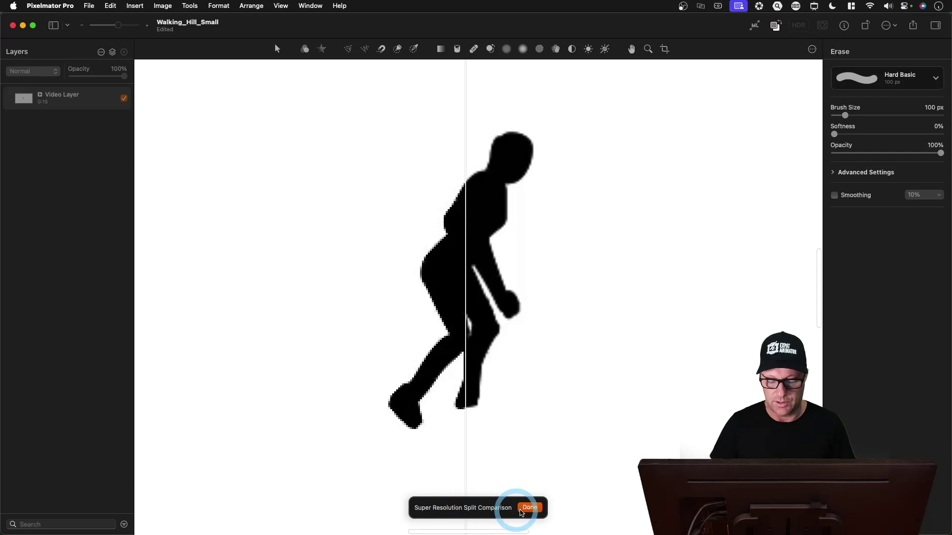
click(525, 510)
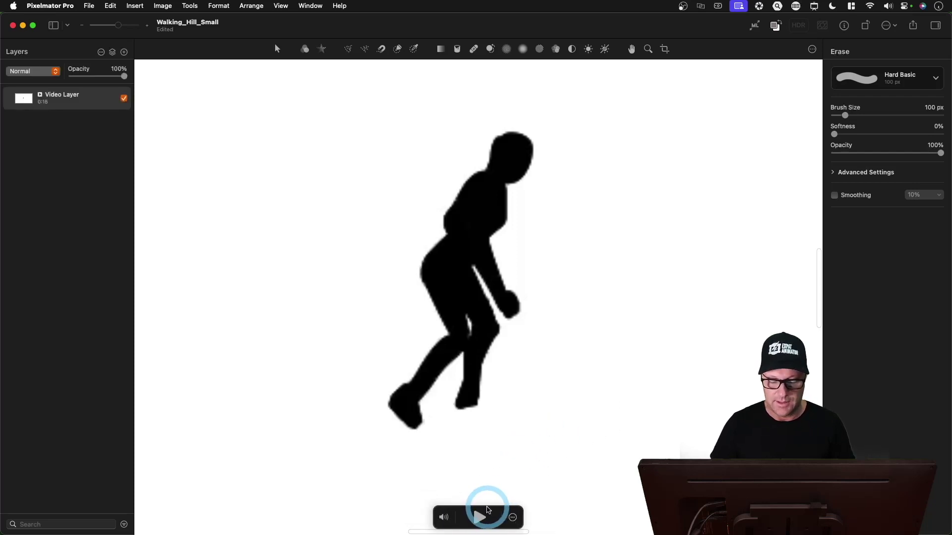
click(479, 517)
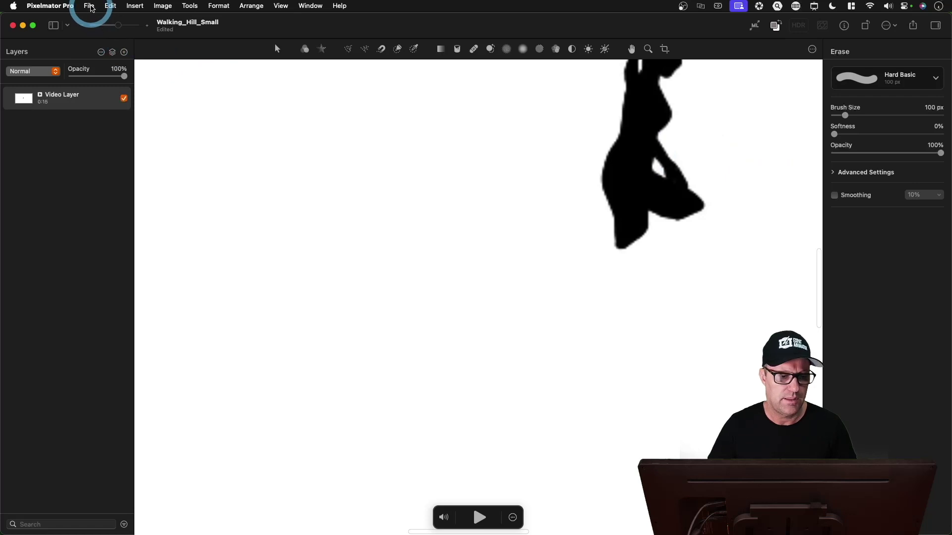
- Export the video as Walking_Hill_Large.mp4, MP4 format at 5760 × 3240 px and 97% quality
key(super+0)
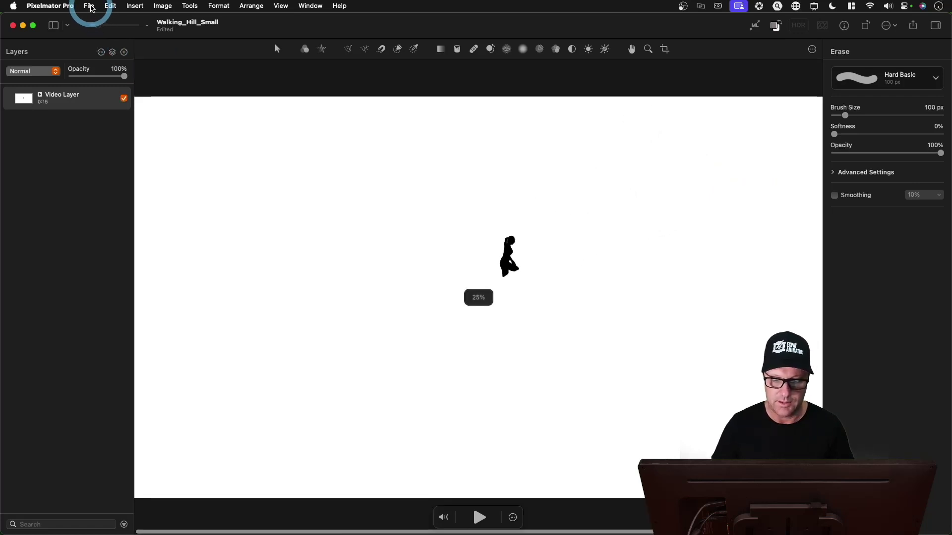
click(92, 9)
click(111, 154)
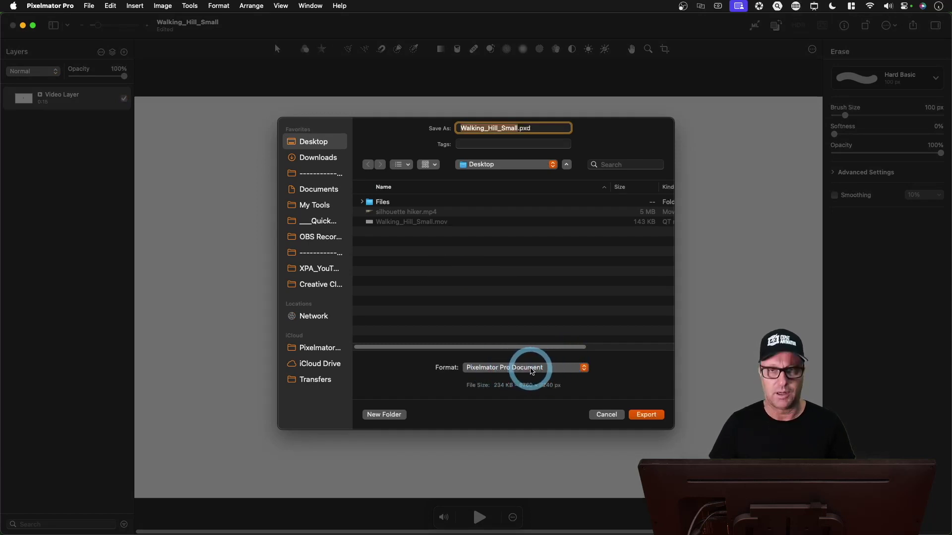
click(537, 371)
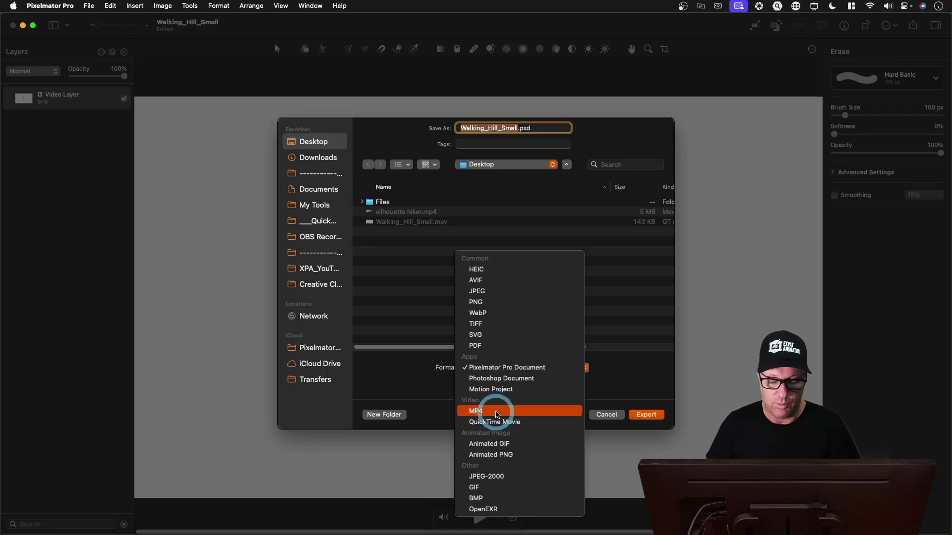
click(497, 414)
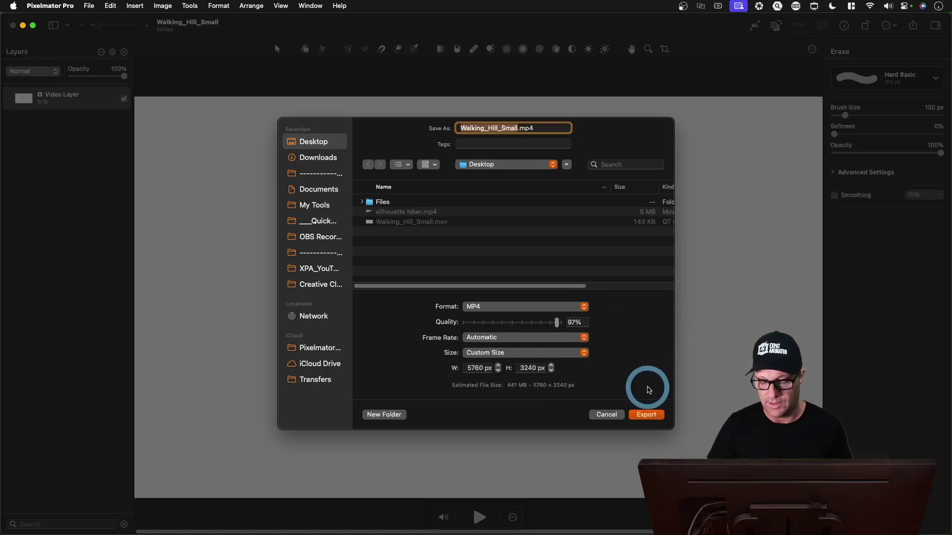
click(646, 415)
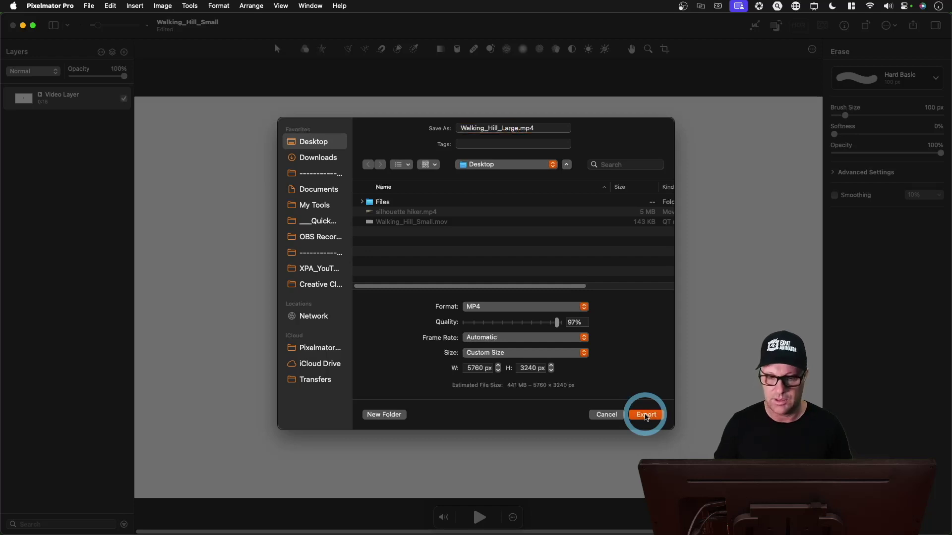
click(646, 415)
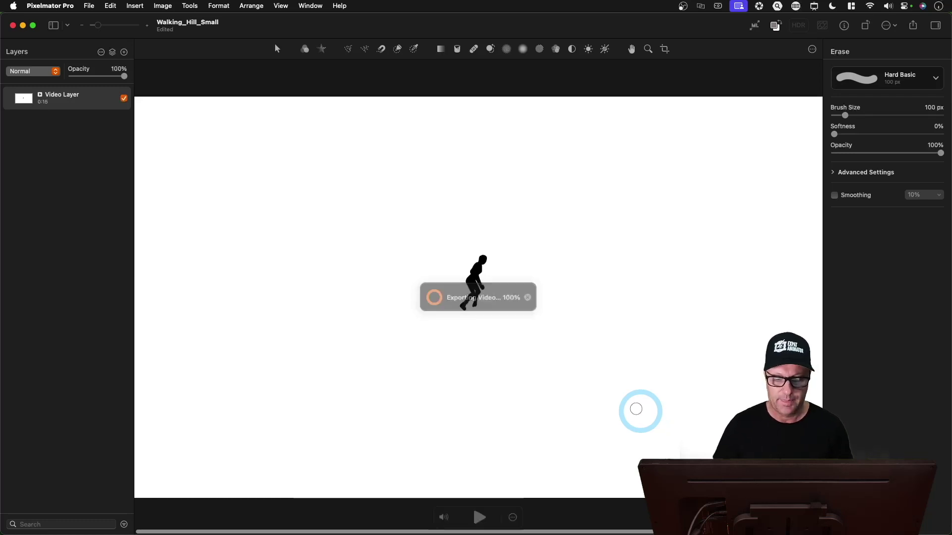
- Hide Pixelmator Pro and check Walking_Hill_Large.mp4's file info on the Desktop
click(50, 5)
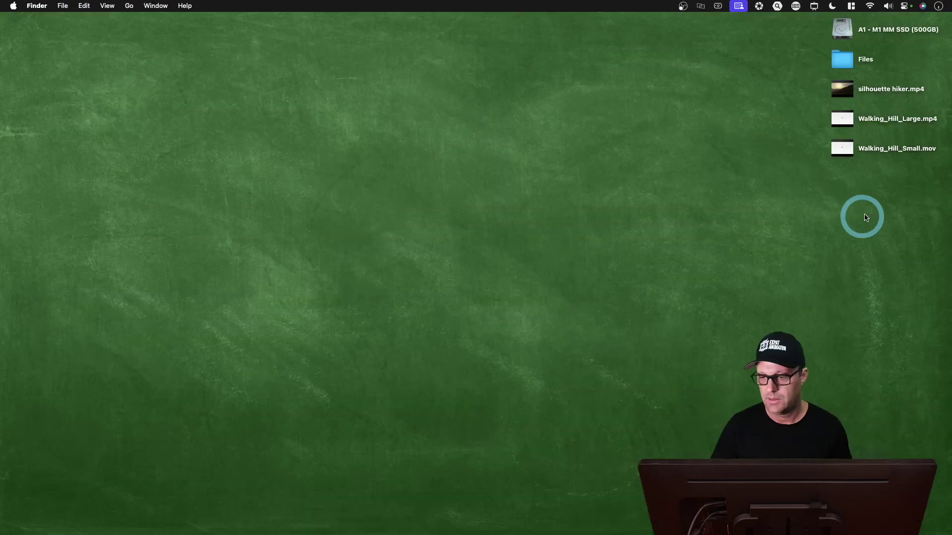
click(887, 121)
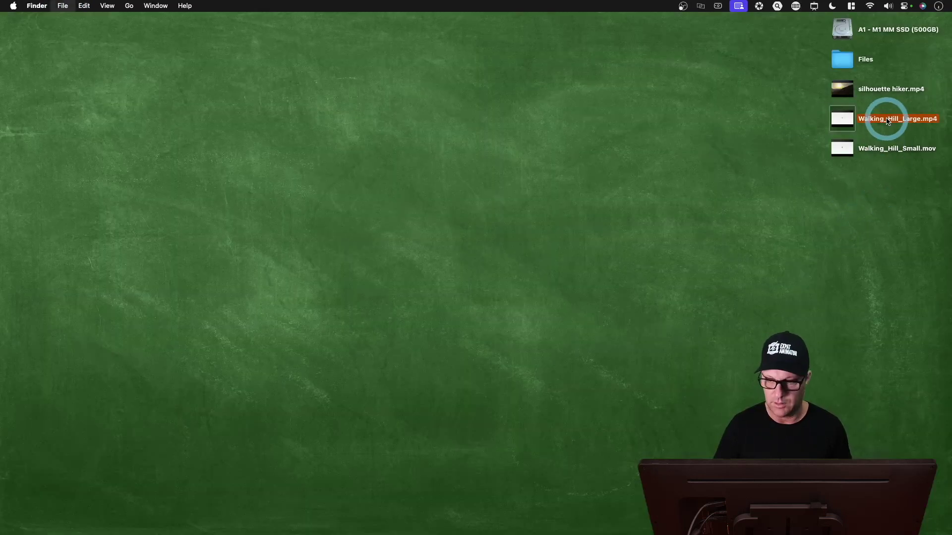
key(super+i)
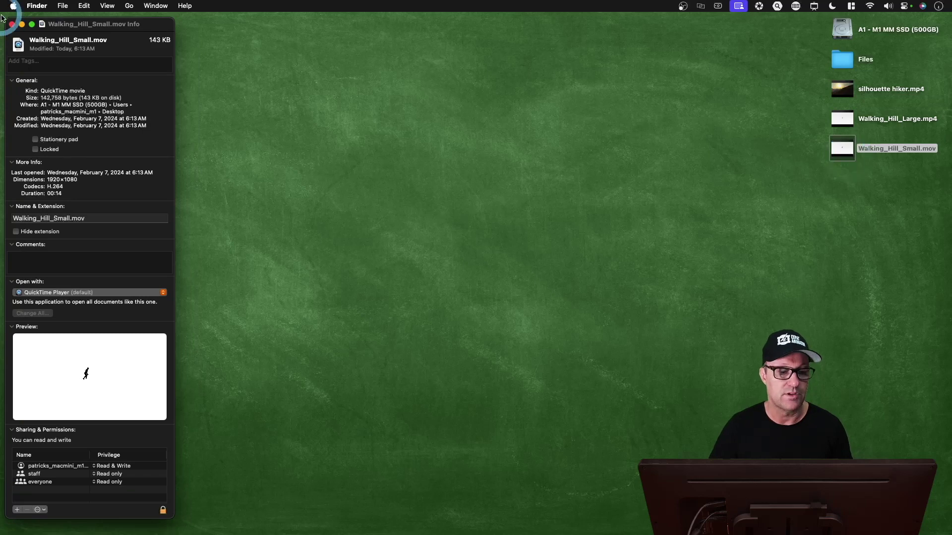
click(12, 24)
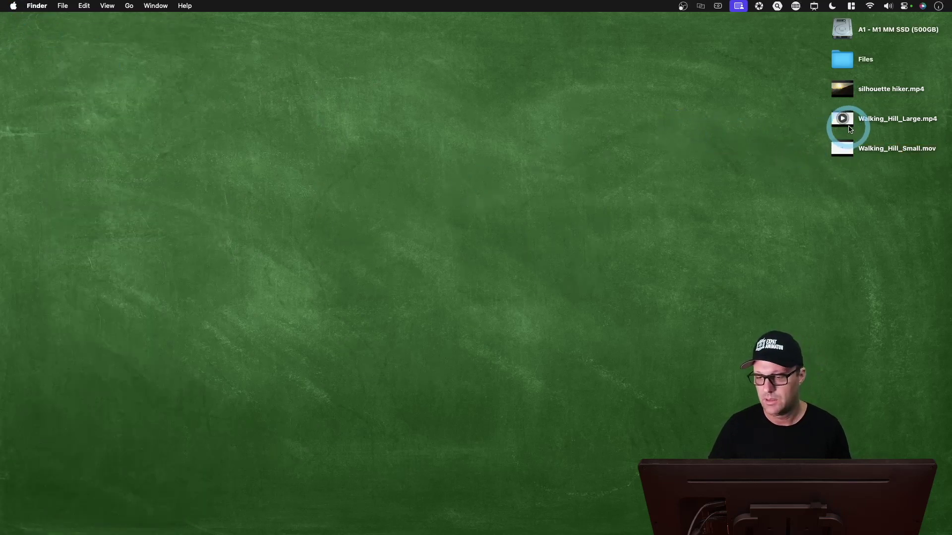
- Open Walking_Hill_Large.mp4 in QuickTime Player and resize its window
double_click(842, 122)
key(ctrl+super+f)
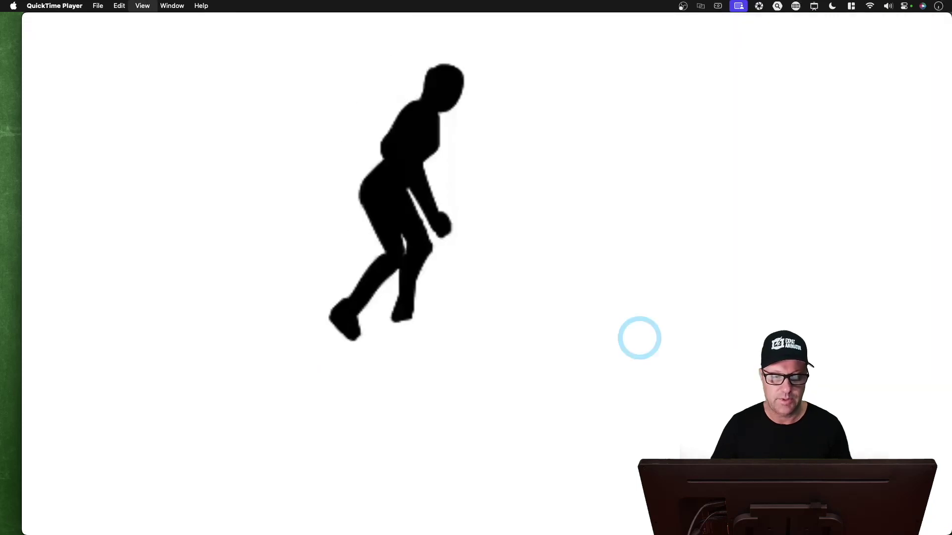
mouse_move(628, 234)
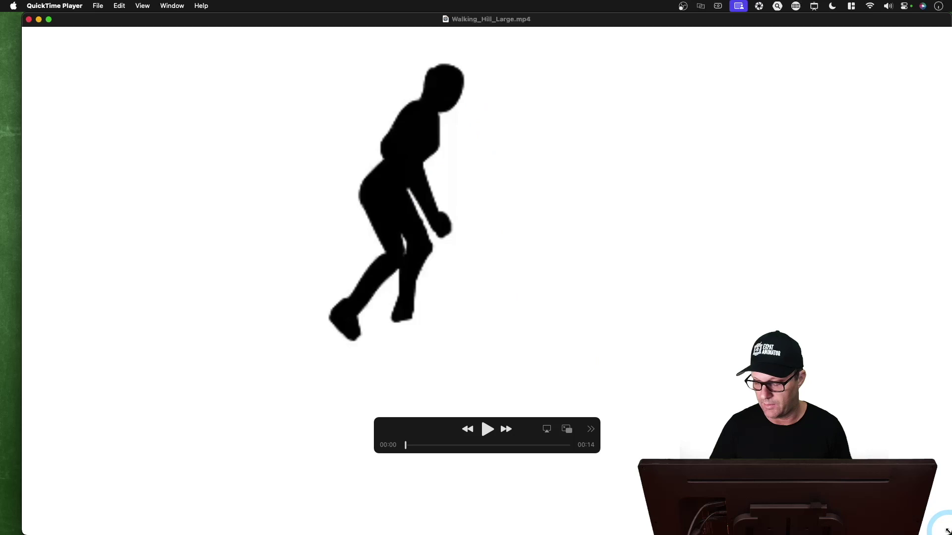
drag(948, 532, 806, 475)
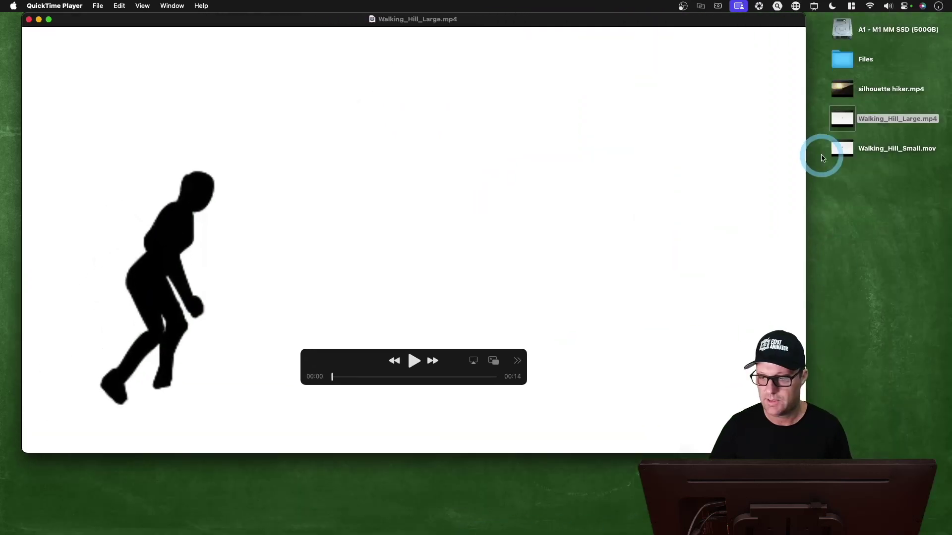
- Open Walking_Hill_Small.mov and position its window beside the large video for comparison
click(841, 152)
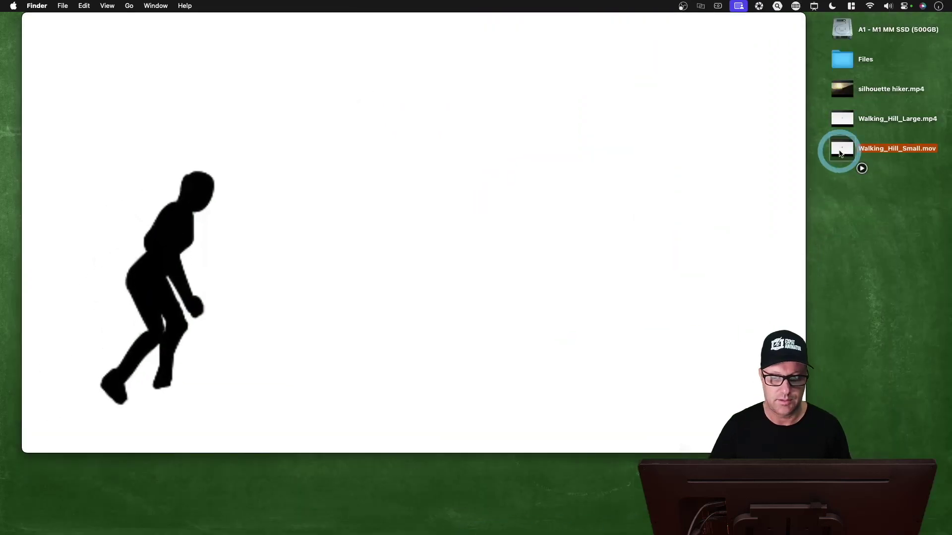
double_click(841, 153)
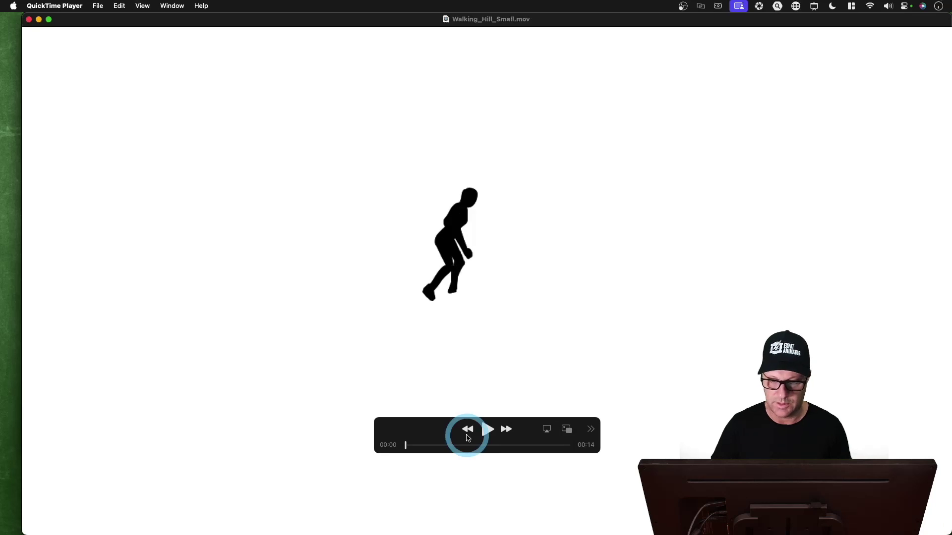
click(648, 534)
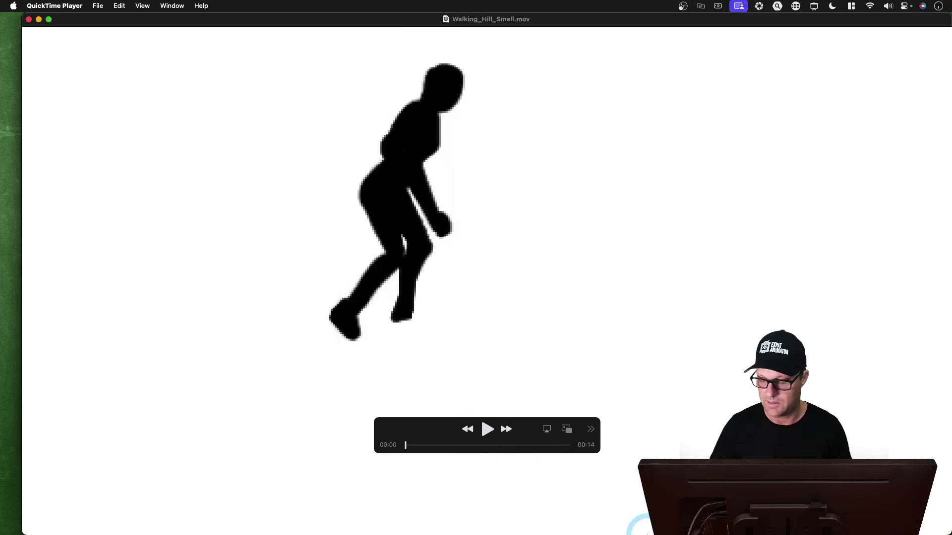
click(432, 170)
drag(332, 15, 620, 97)
click(399, 77)
key(super+equal)
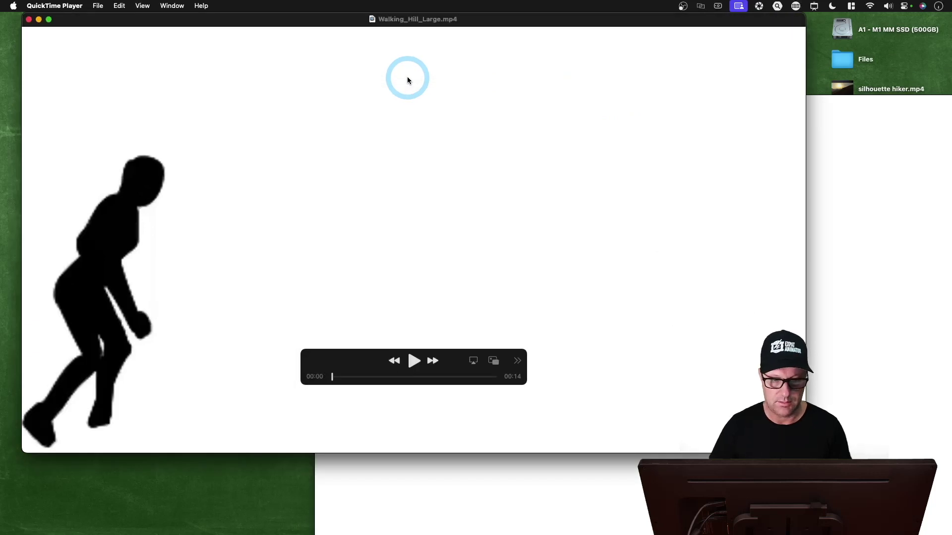
click(860, 196)
drag(713, 106, 604, 95)
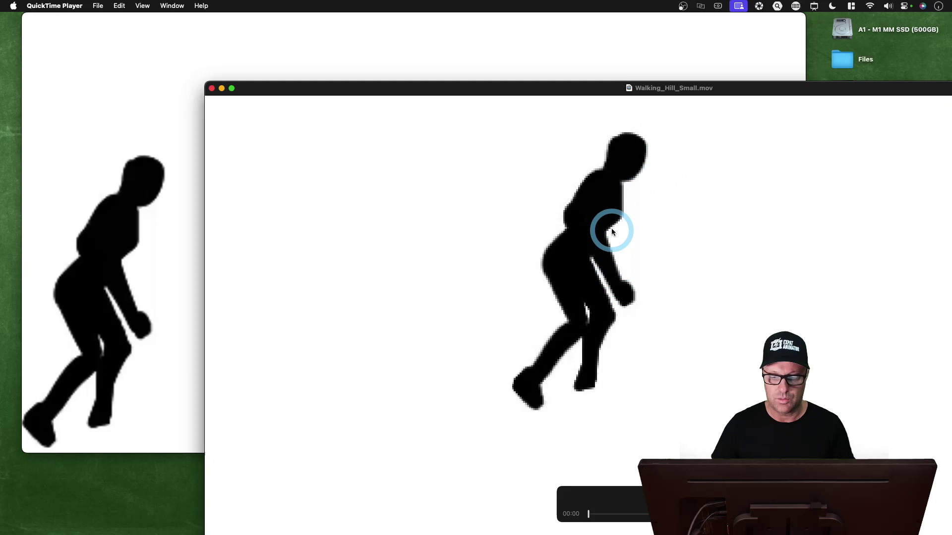